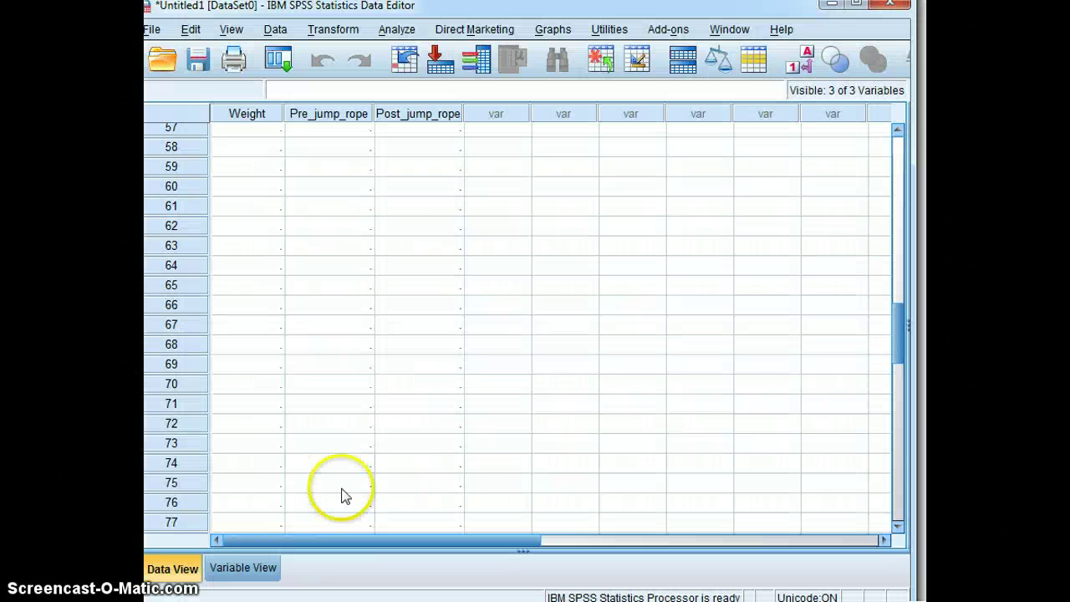
Clear the three existing variables (Weight, Pre_jump_rope, Post_jump_rope) from Variable View
left_click(243, 568)
left_click_drag(172, 108, 178, 148)
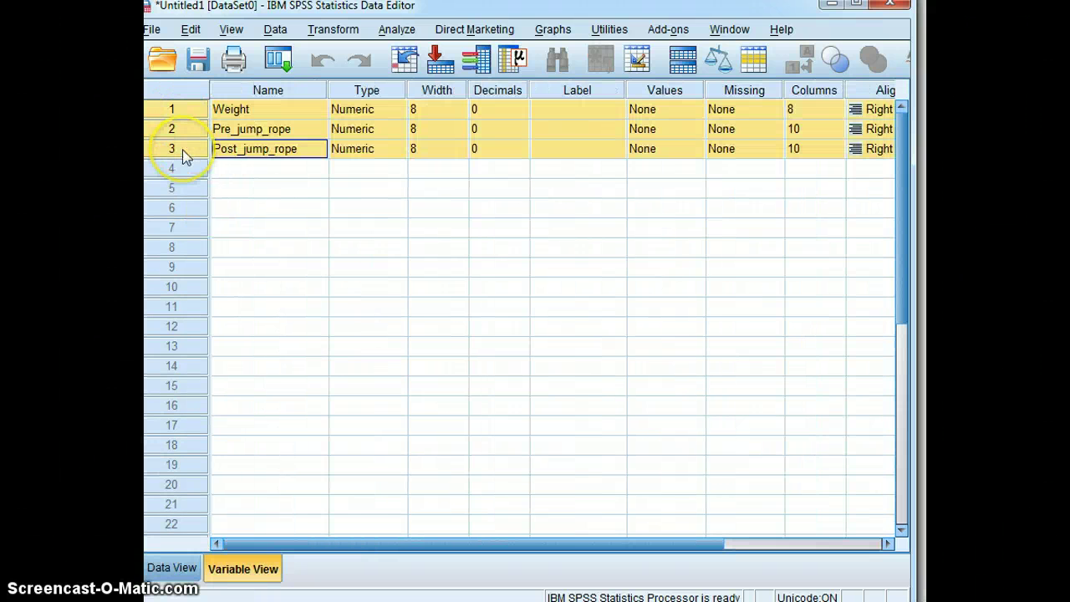
right_click(177, 148)
left_click(209, 213)
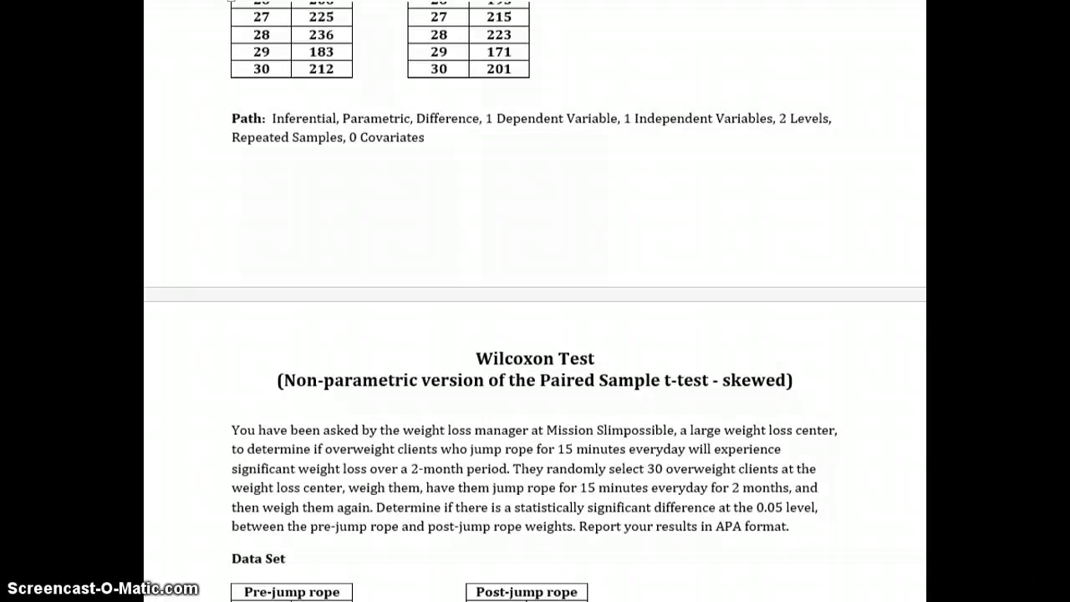
Scroll to the Paired Sample t-test data set and select its 'Pre-jump rope' heading
scroll(535, 301, "up", 8)
scroll(634, 240, "down", 3)
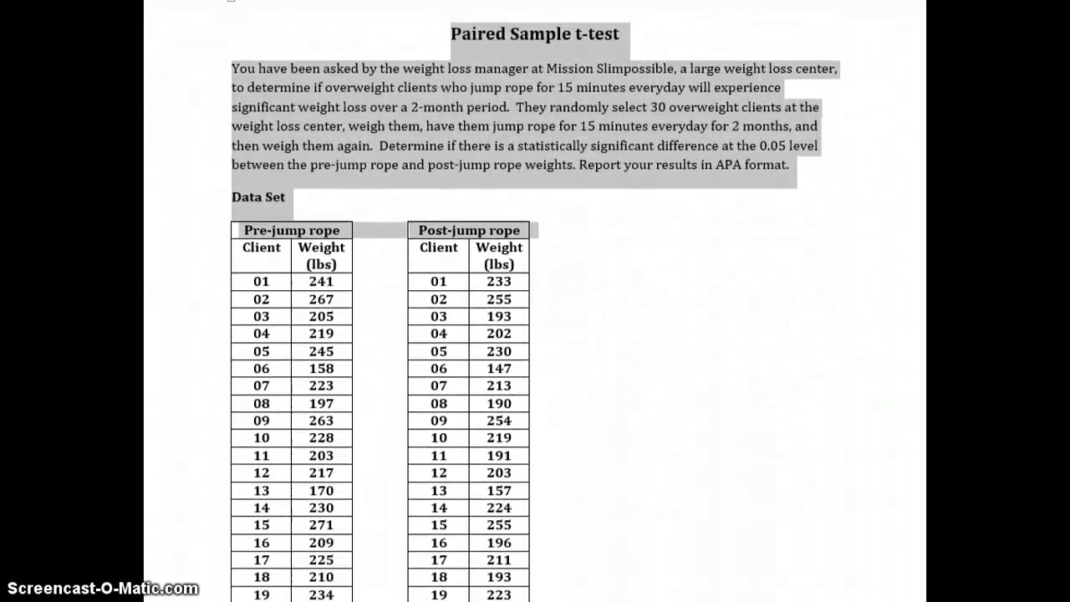
left_click(436, 201)
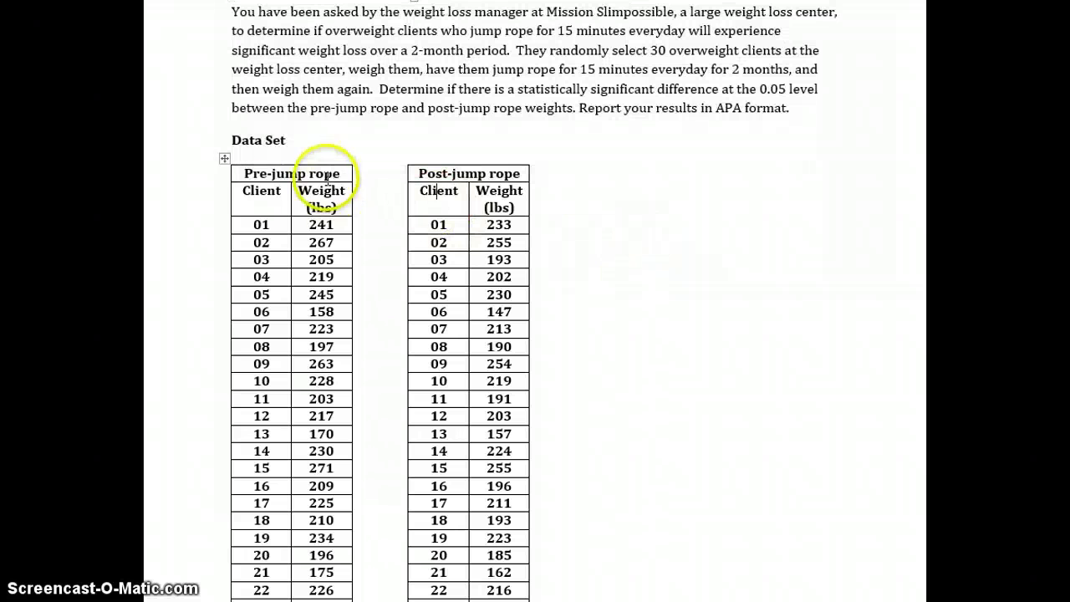
left_click_drag(248, 173, 337, 182)
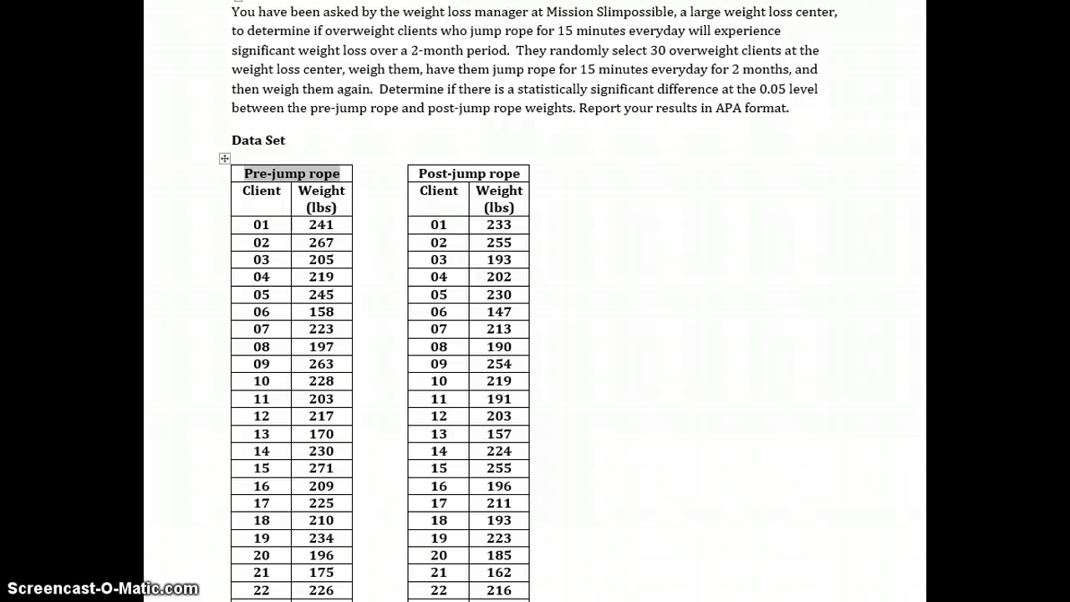
Try pasting the copied heading as a variable name and dismiss the illegal-character warnings
key("alt+Tab")
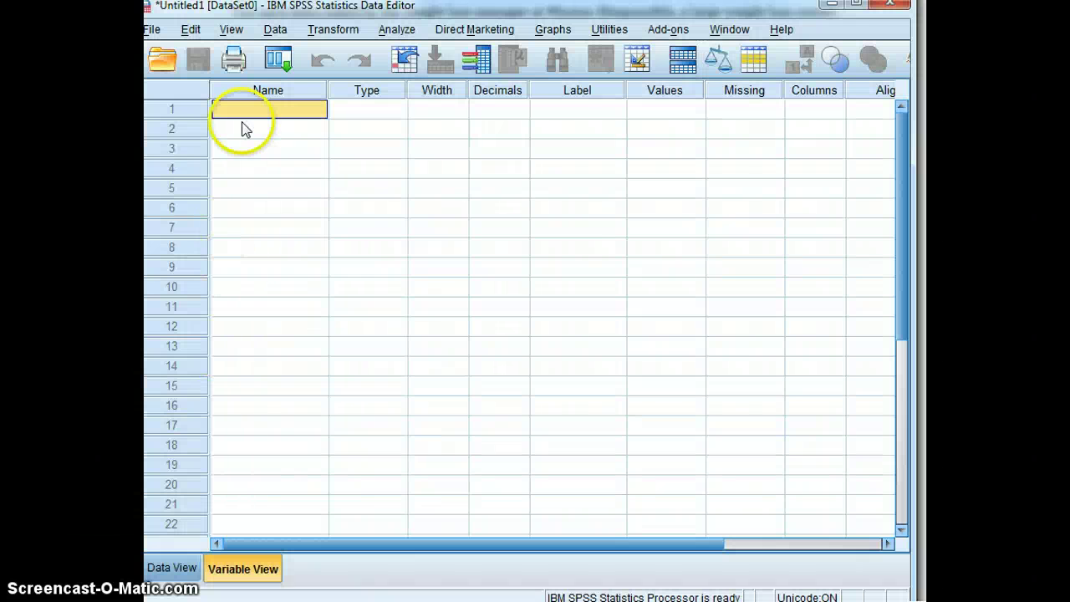
key("ctrl+v")
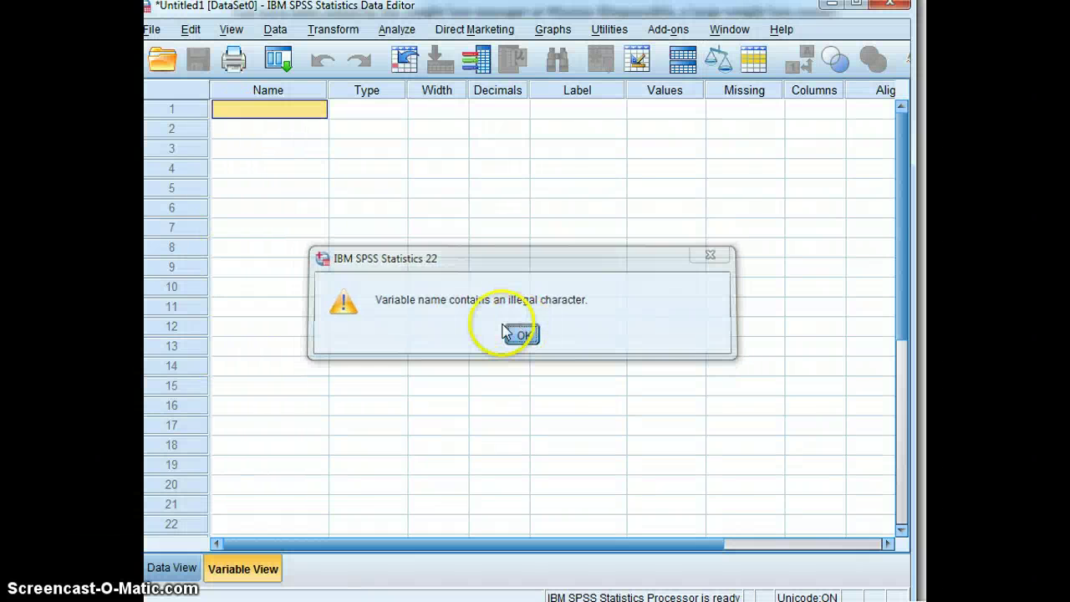
left_click(518, 331)
key("ctrl+v")
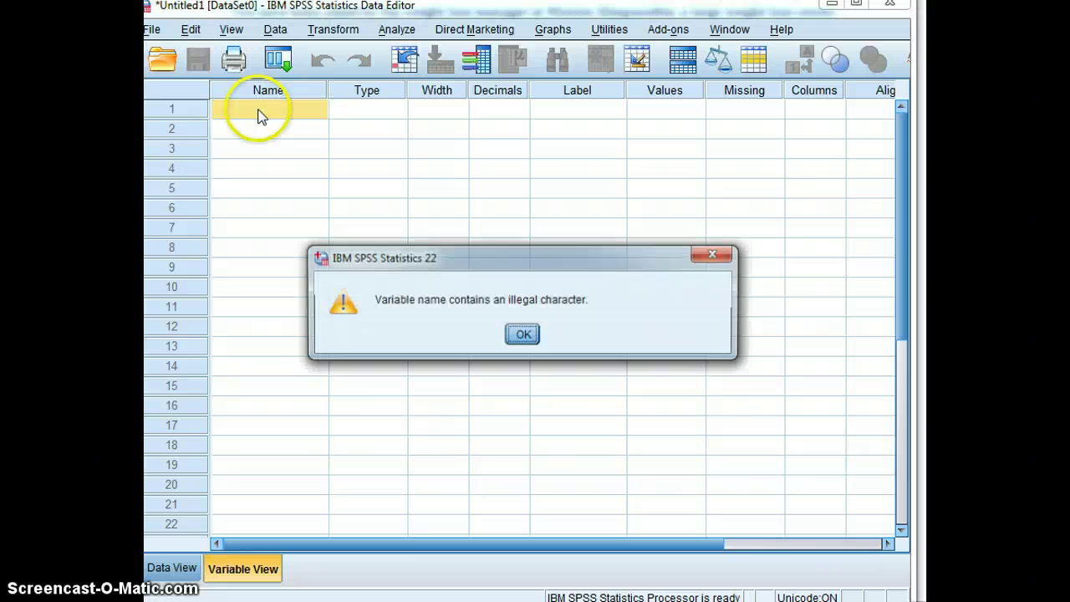
left_click(522, 332)
right_click(333, 136)
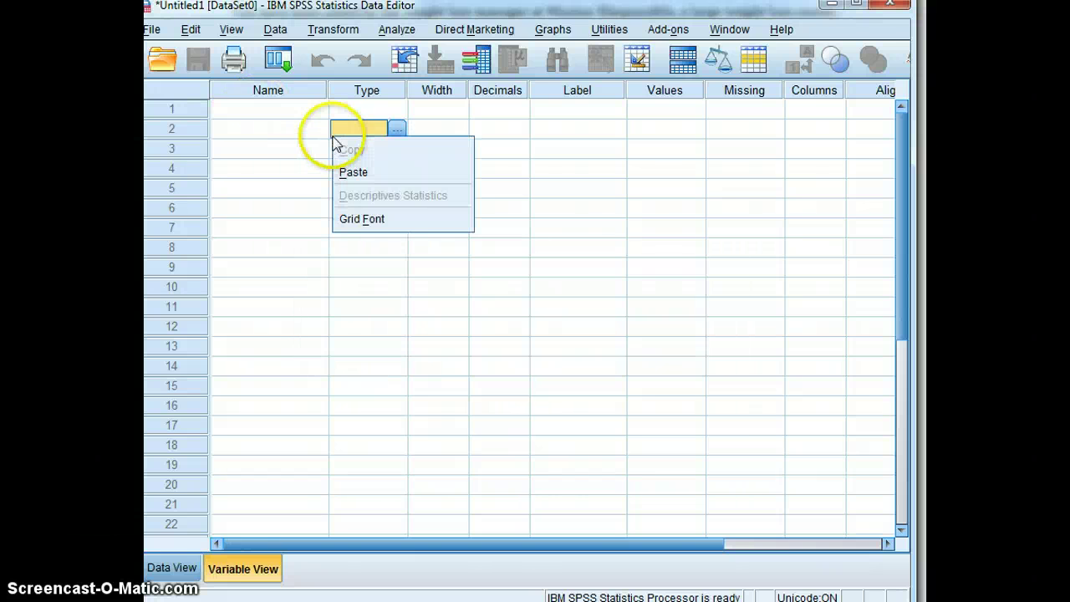
left_click(271, 118)
Name the first two variables Pre_jump_rope and Post_jump_rope
left_click(271, 115)
type("Pre_jump_")
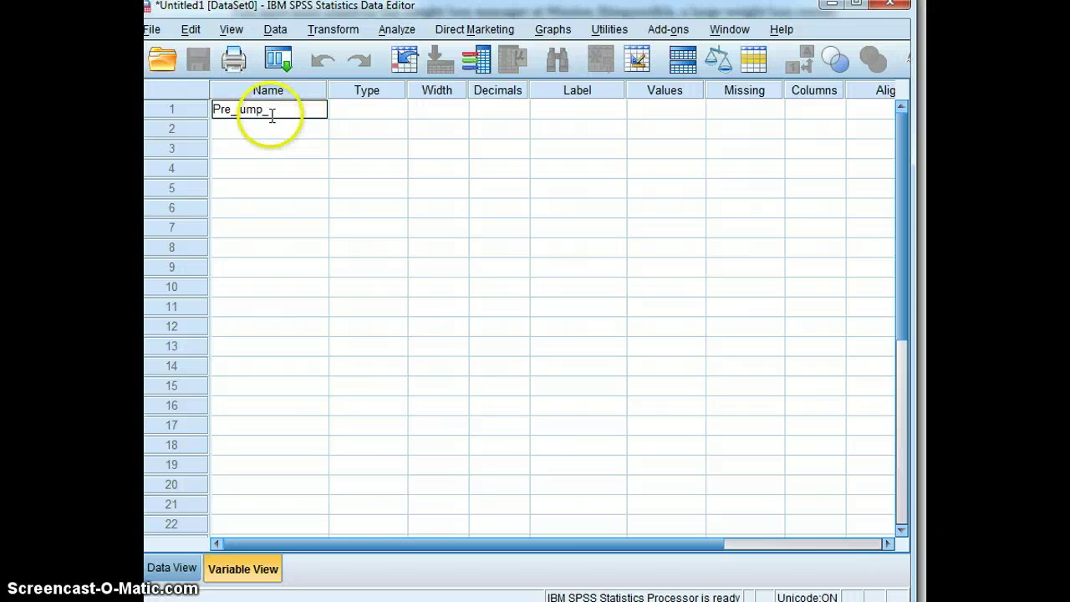
type("rope")
left_click(266, 130)
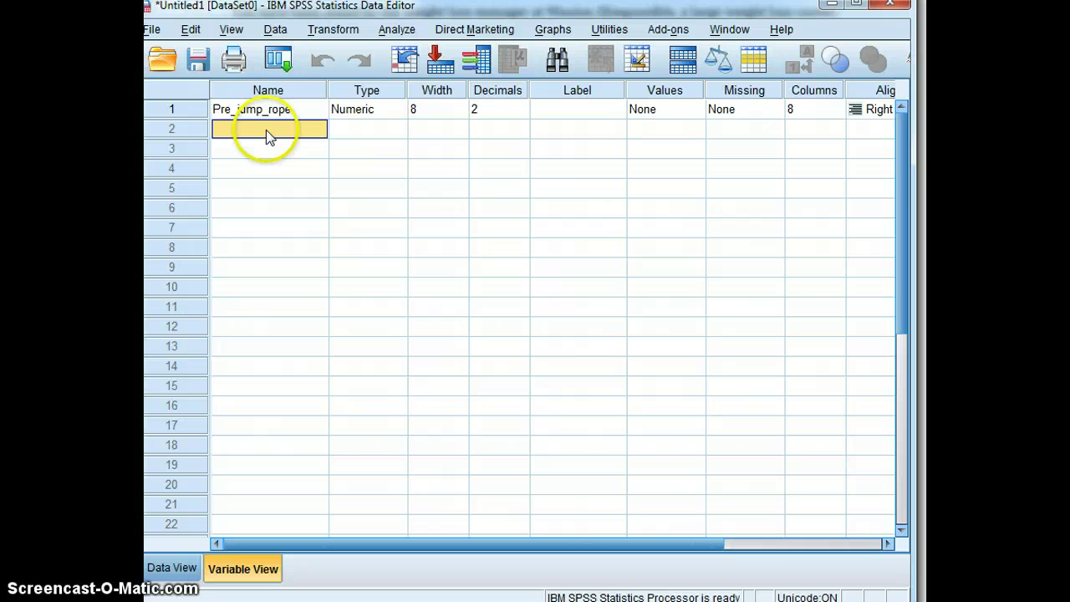
type("Post_jump_rop")
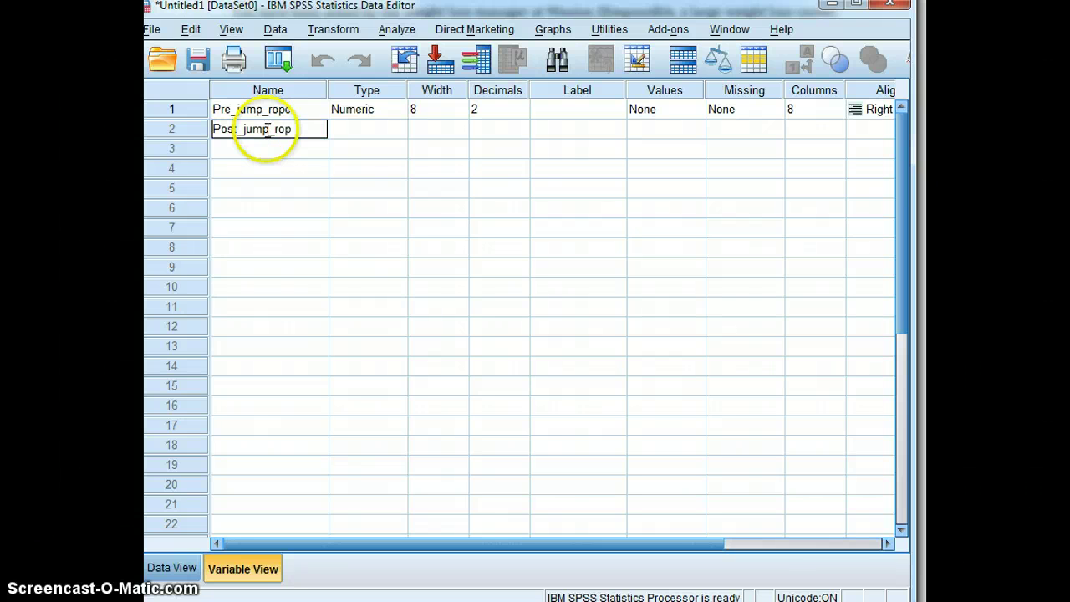
type("e")
Reduce the first variable's decimals to 0
left_click(489, 129)
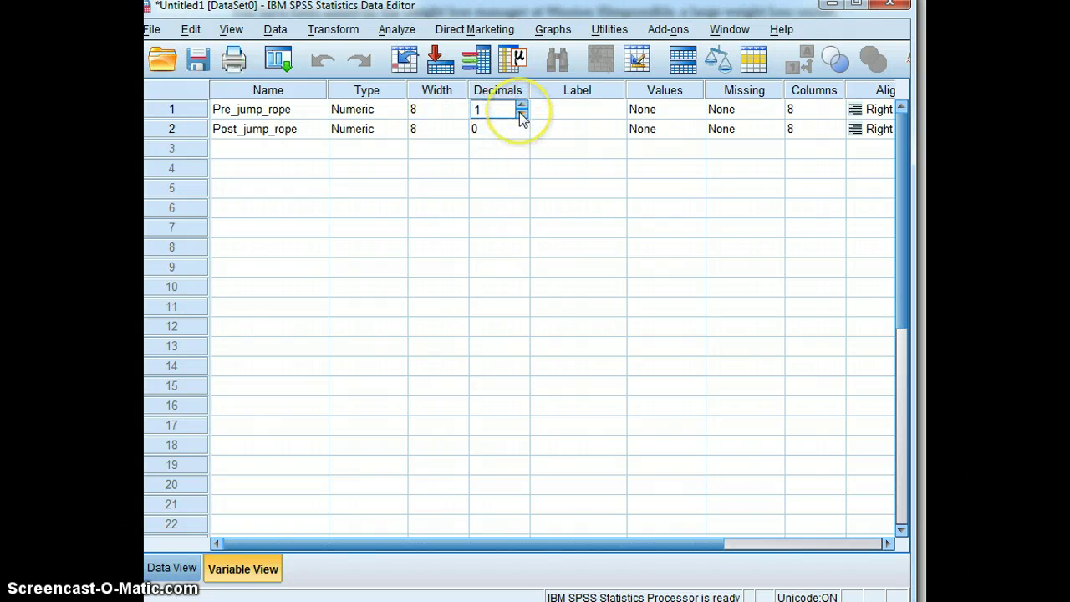
left_click(520, 113)
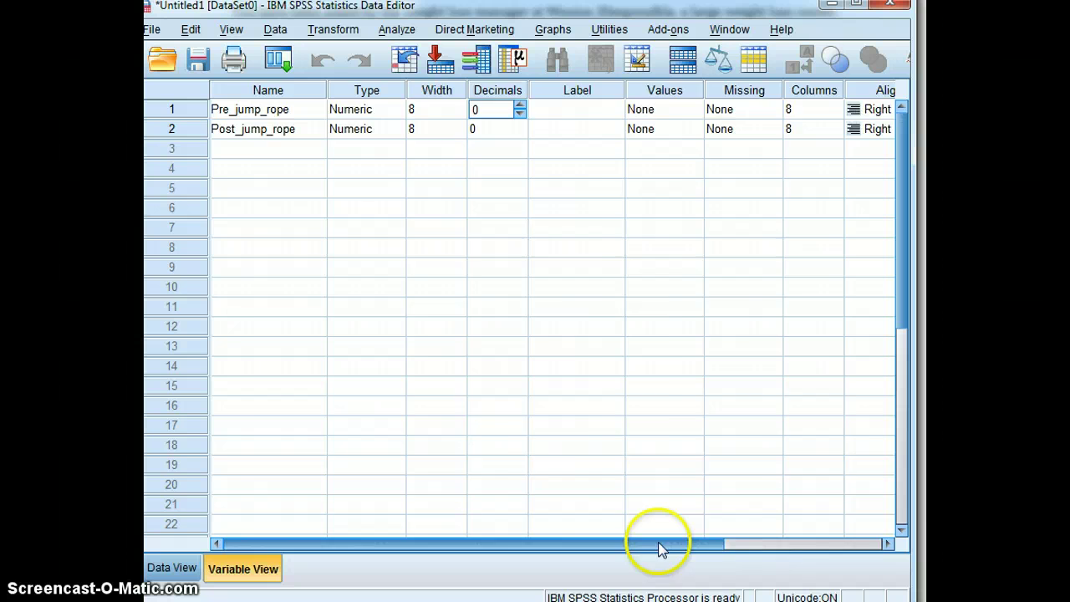
left_click_drag(660, 548, 823, 568)
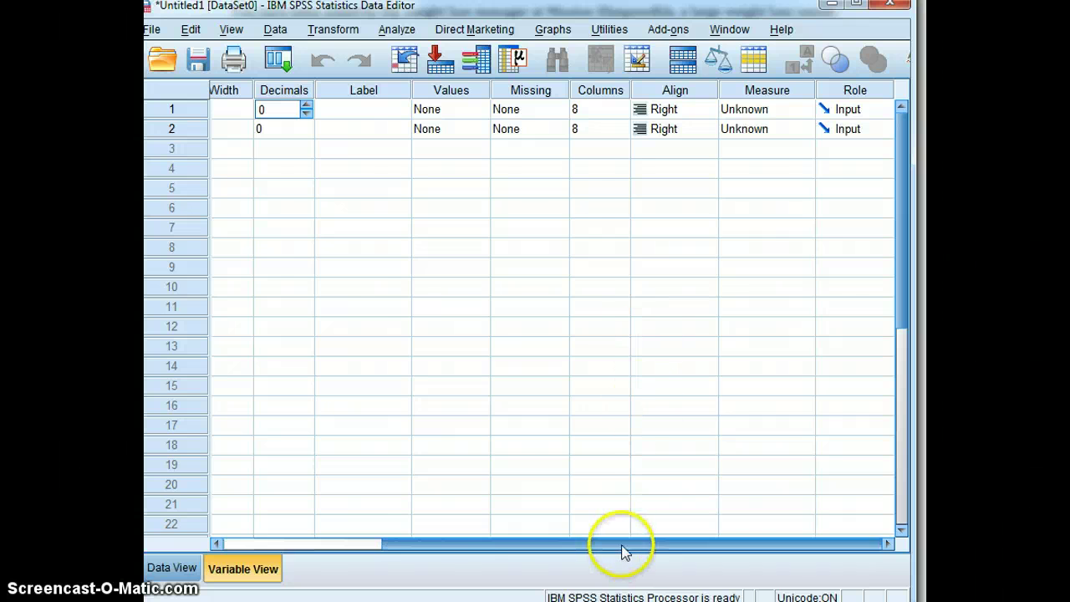
left_click_drag(621, 551, 299, 527)
Rename the variables Pre_jump_rope_weights and Post_jump_rope_weights
double_click(240, 117)
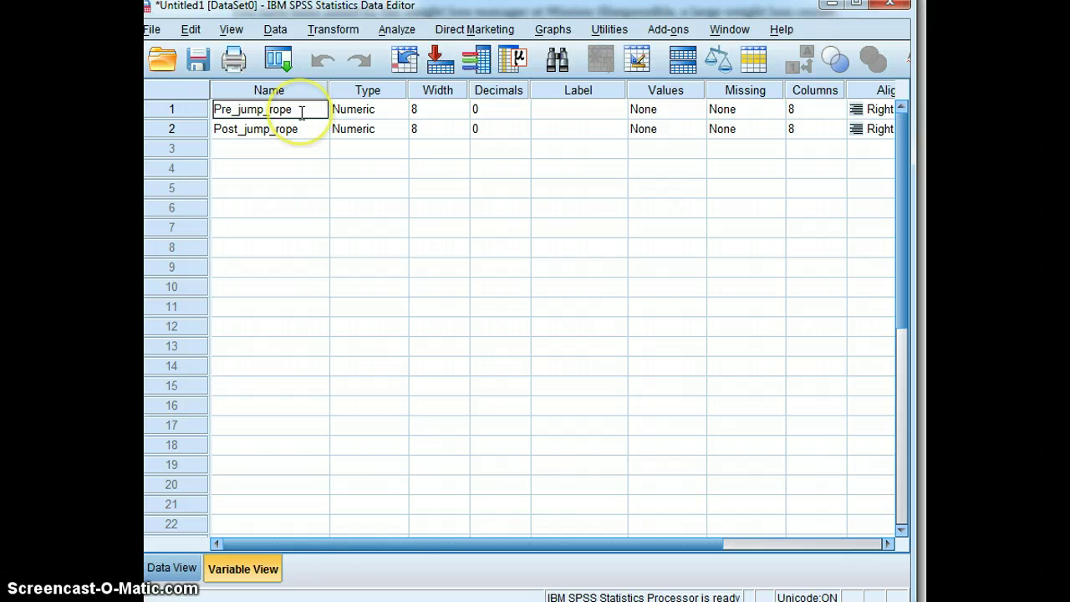
type("_weights")
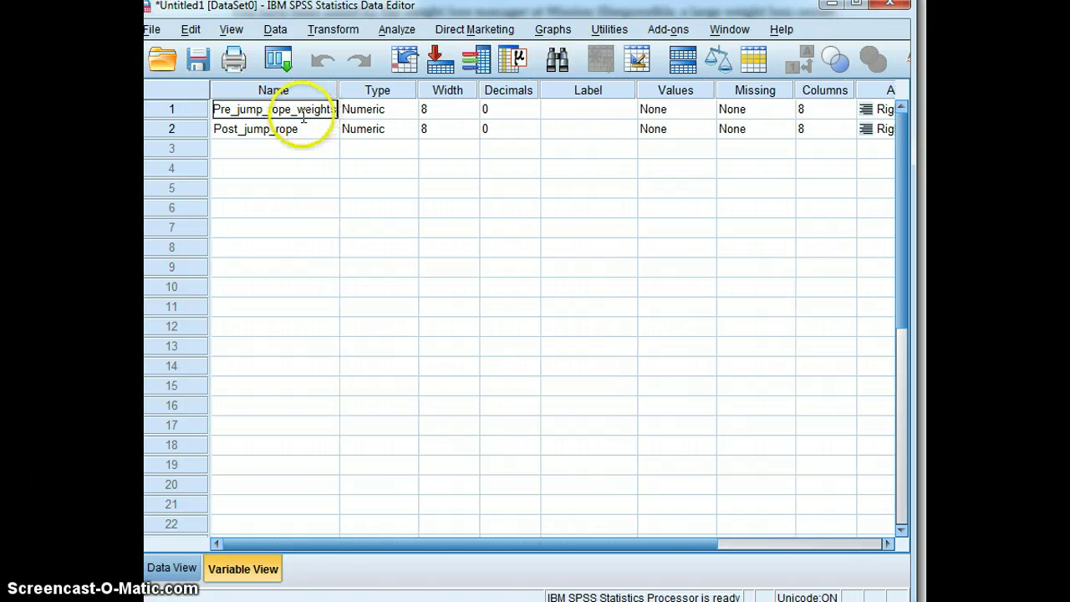
double_click(313, 130)
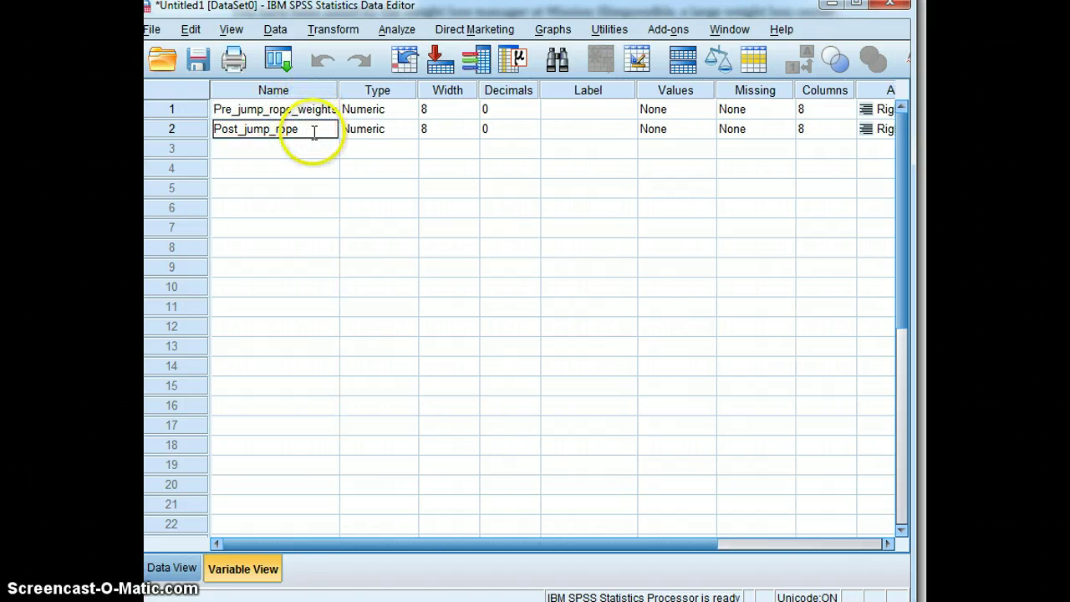
type("_weights")
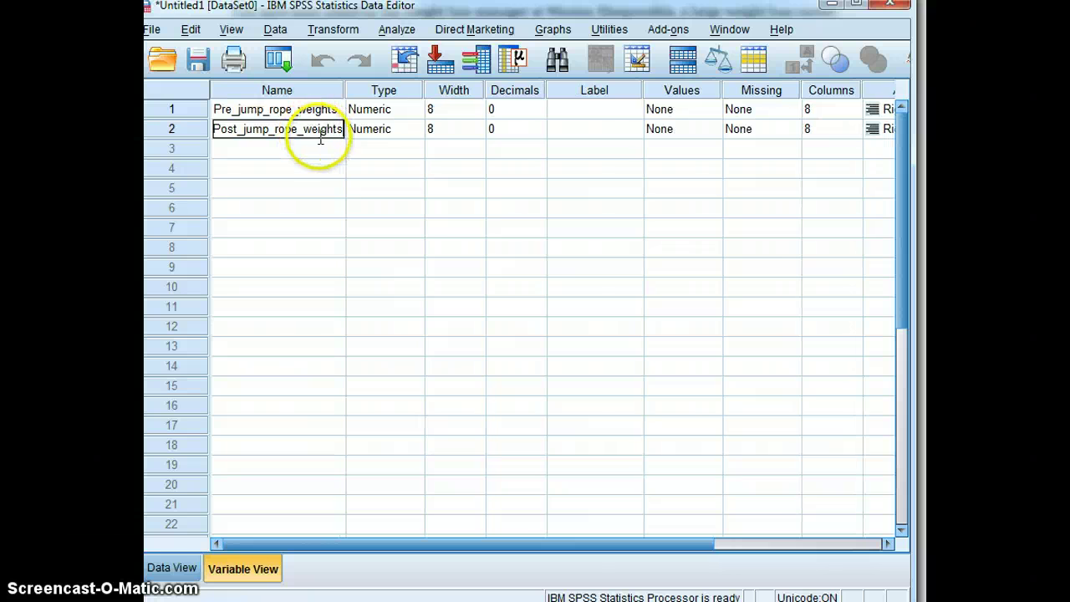
left_click(401, 188)
Set the Measure of both weight variables to Scale
left_click_drag(509, 545, 788, 578)
left_click(809, 111)
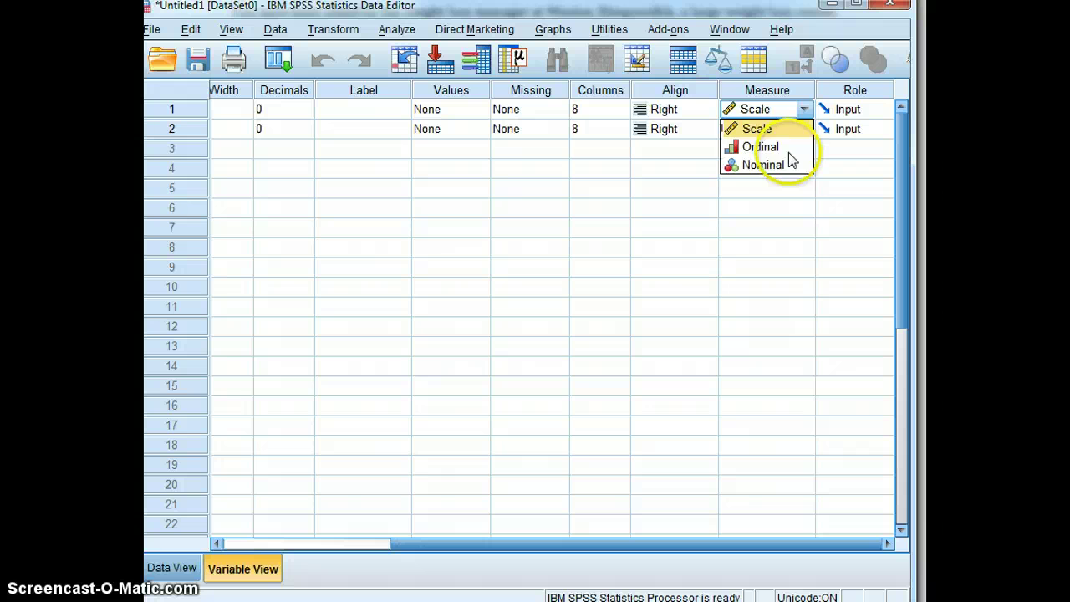
left_click(788, 132)
left_click(789, 134)
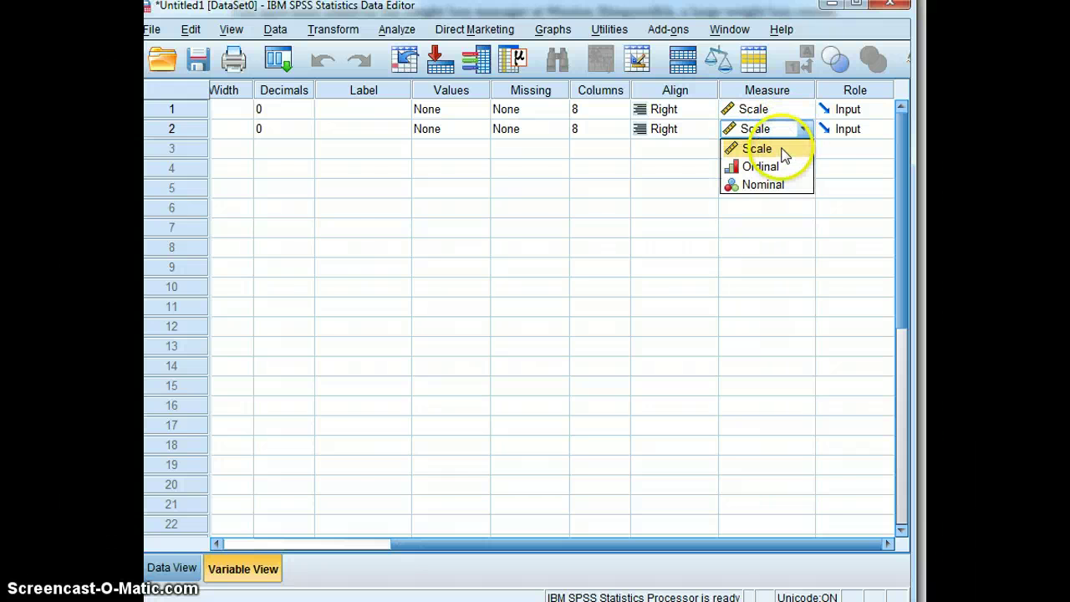
left_click(776, 148)
In Data View, widen the Pre_jump_rope_weights and Post_jump_rope_weights columns so their full names fit
left_click(171, 571)
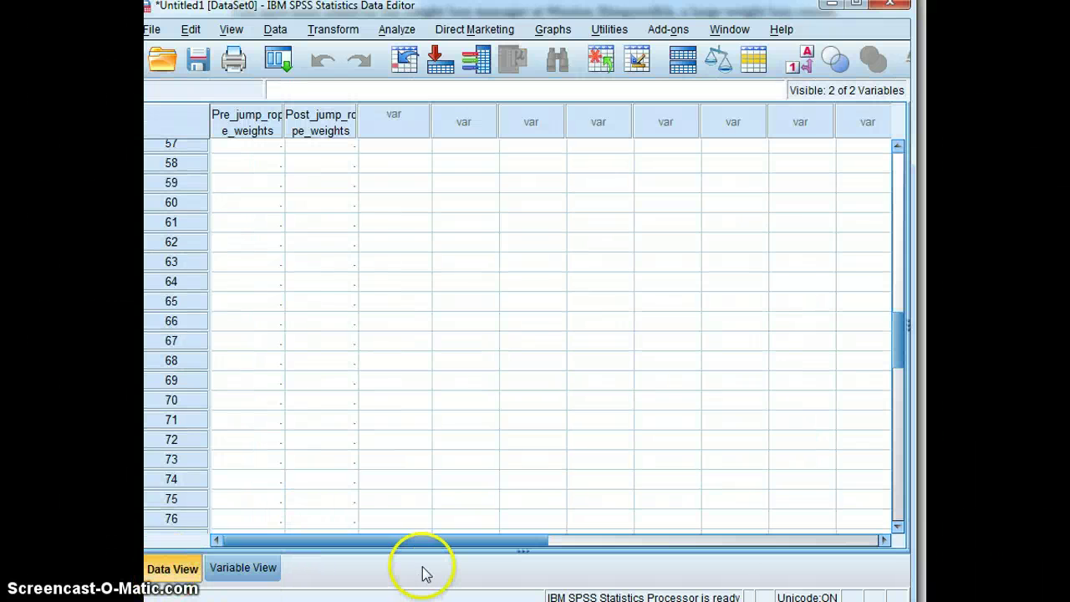
left_click_drag(281, 121, 354, 119)
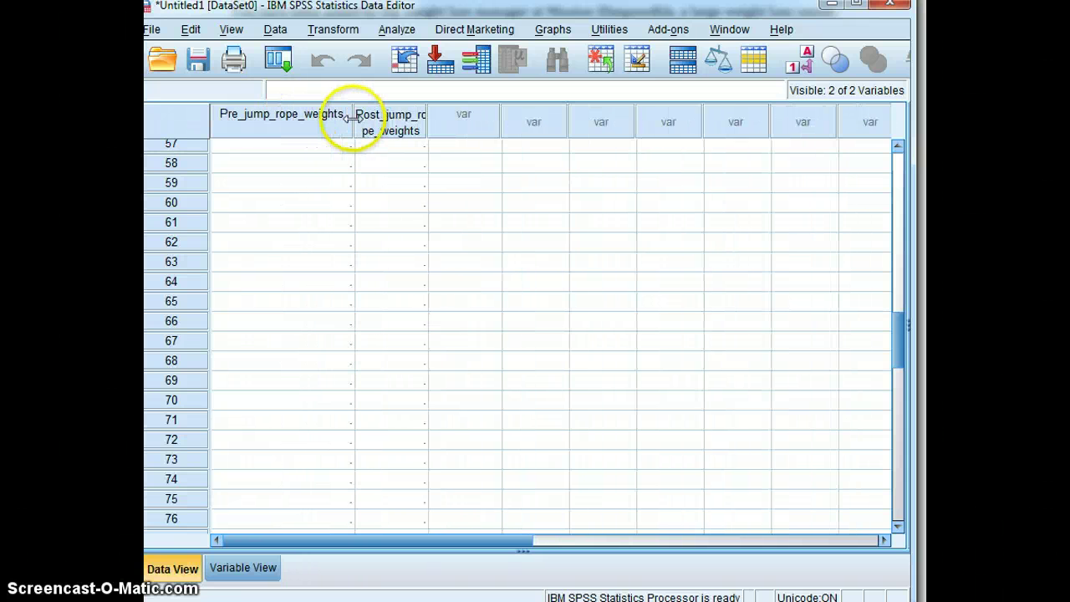
left_click_drag(430, 119, 494, 124)
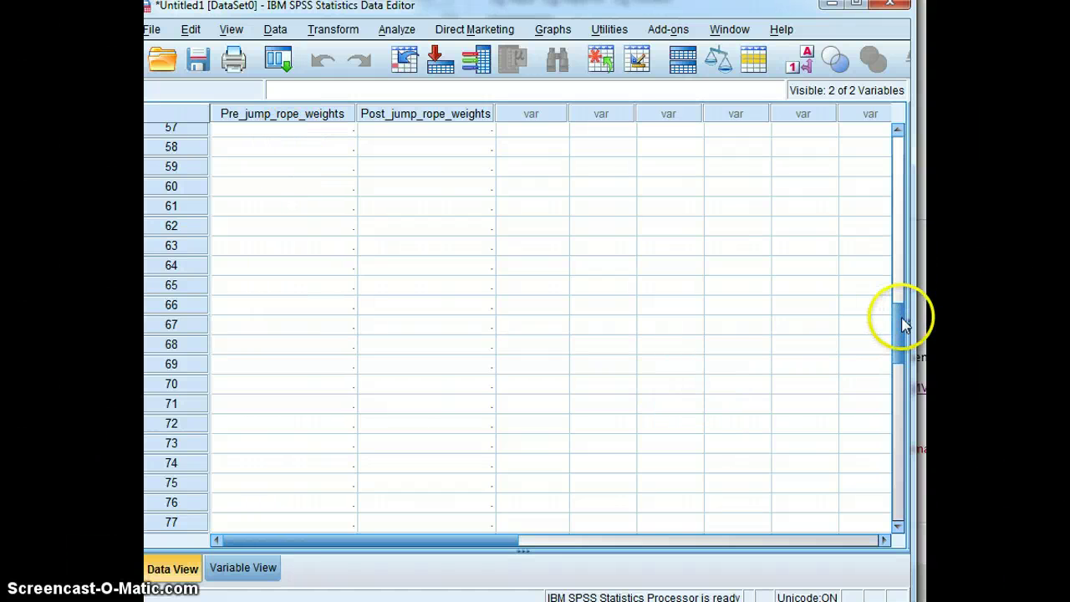
left_click_drag(903, 324, 884, 120)
Paste the pre-jump weights (starting 241) and post-jump weights (starting 233) from row 1
left_click(343, 134)
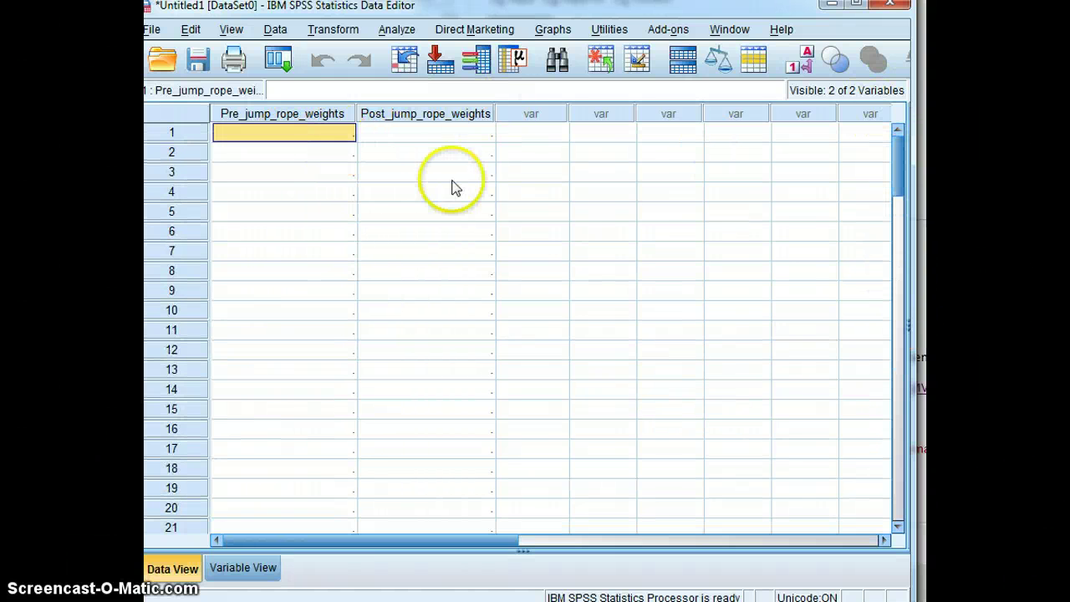
key("ctrl+v")
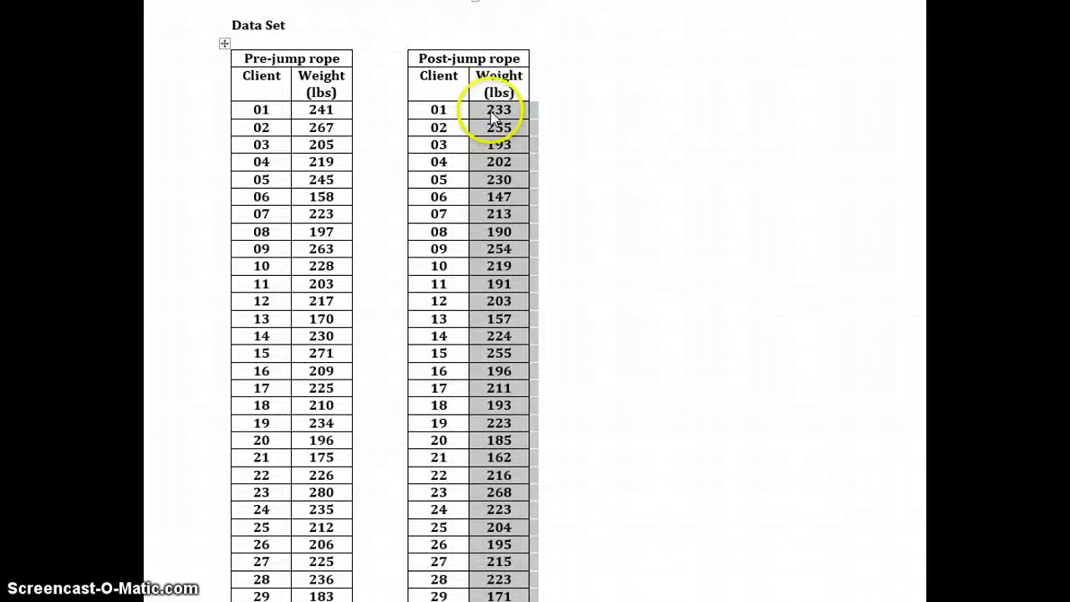
key("alt+Tab")
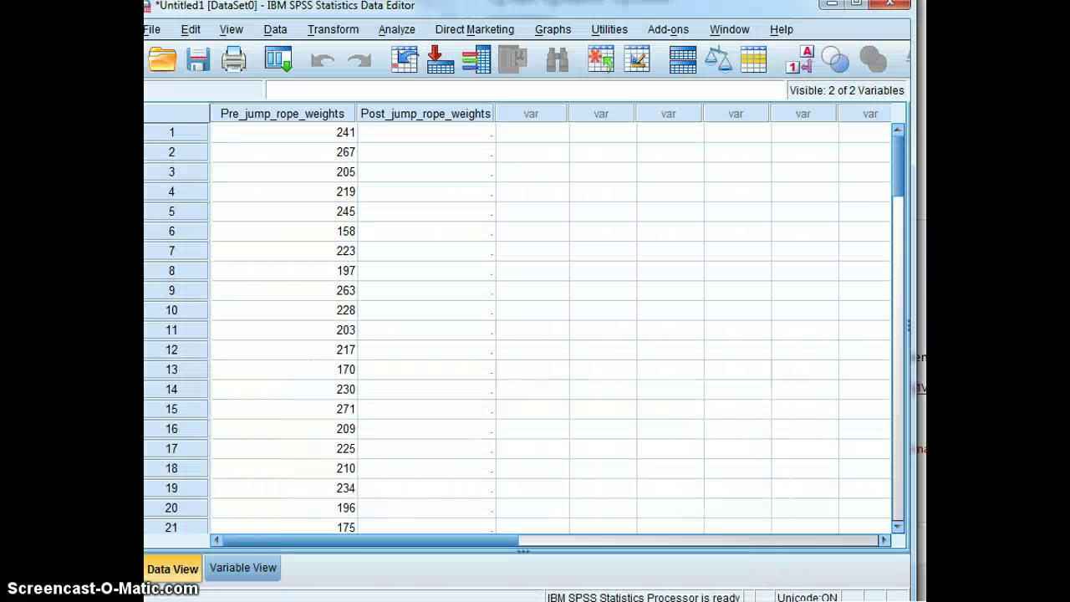
left_click(425, 133)
key("ctrl+v")
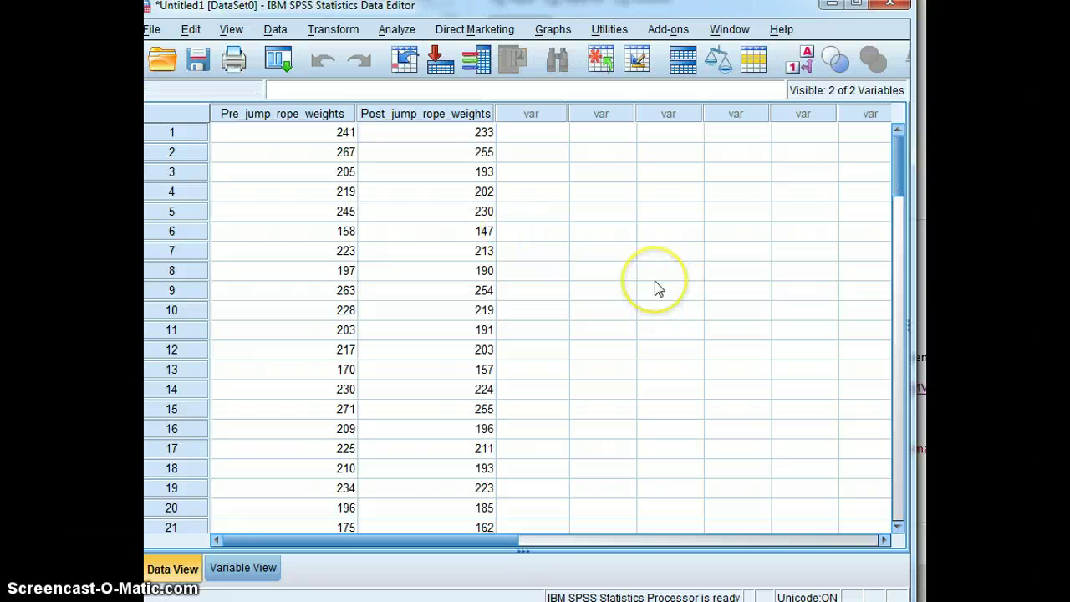